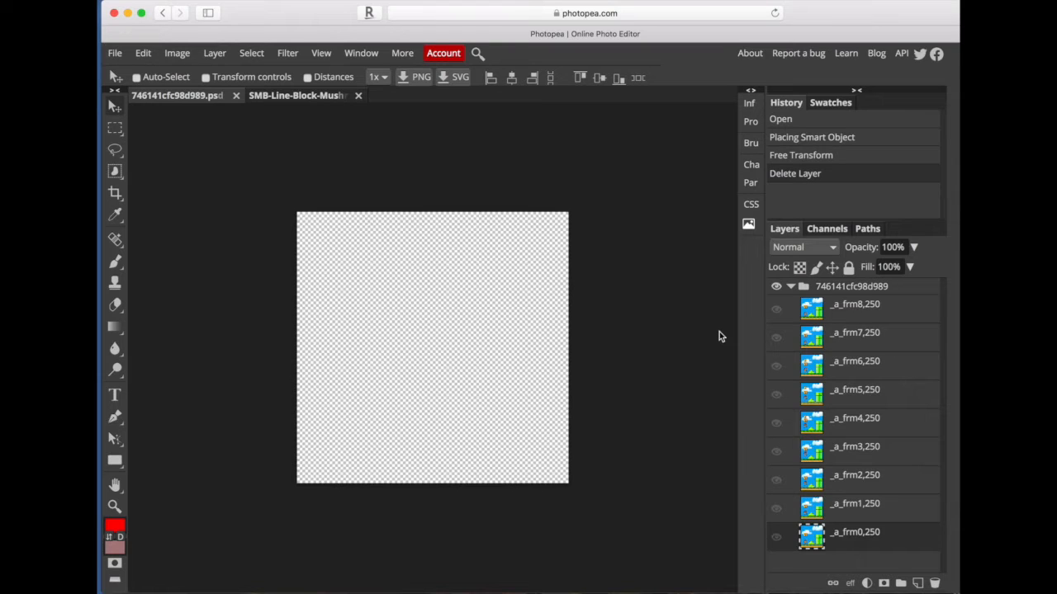
{"action": "left_click", "coordinate": [115, 53]}
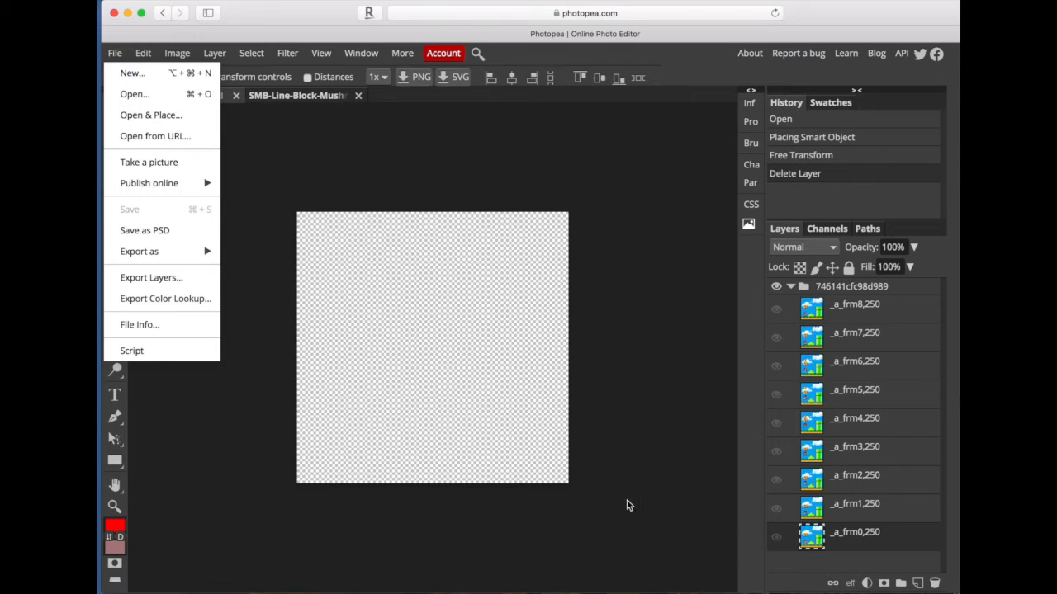
{"action": "left_click", "coordinate": [589, 387]}
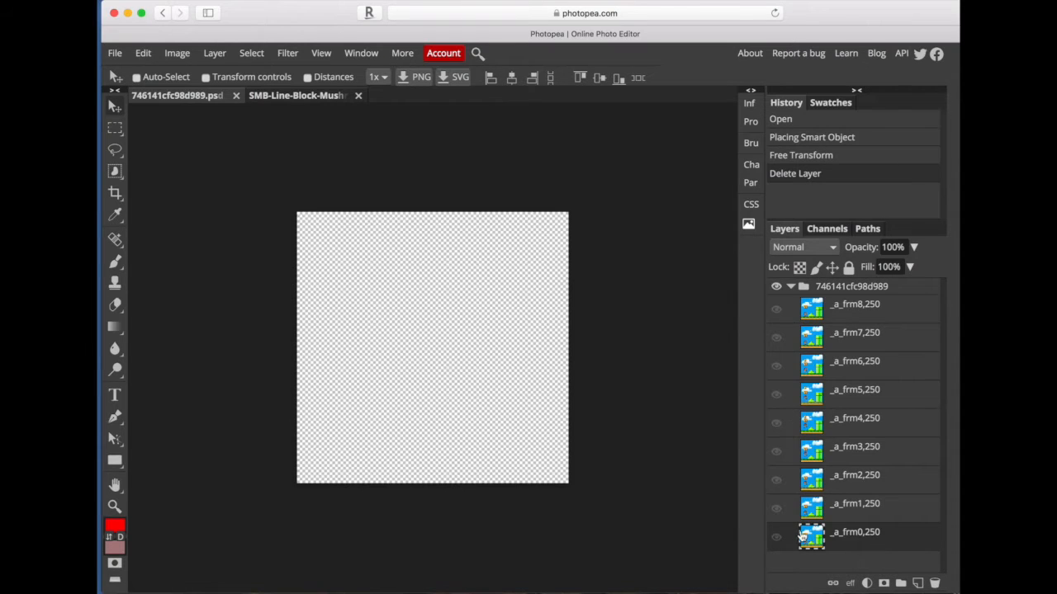
Step: Make all nine hidden frame layers, _a_frm0 through _a_frm8, visible in the 746141cfc98d989 document
{"action": "left_click", "coordinate": [776, 538]}
{"action": "left_click", "coordinate": [775, 509]}
{"action": "left_click", "coordinate": [776, 480]}
{"action": "left_click", "coordinate": [776, 452]}
{"action": "left_click", "coordinate": [777, 425]}
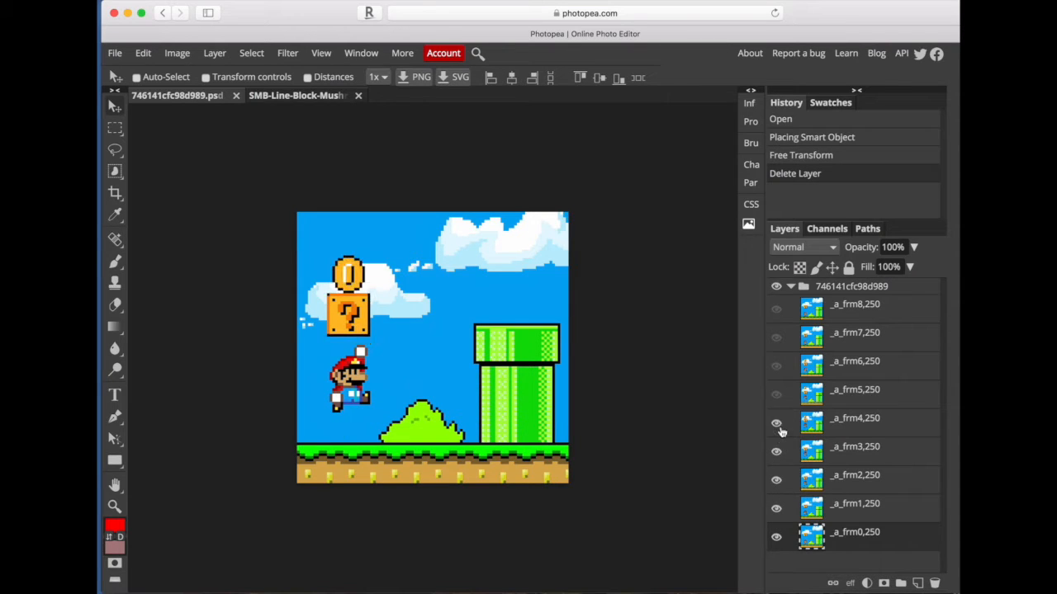
{"action": "left_click", "coordinate": [776, 398]}
{"action": "left_click", "coordinate": [776, 369]}
{"action": "left_click", "coordinate": [776, 337]}
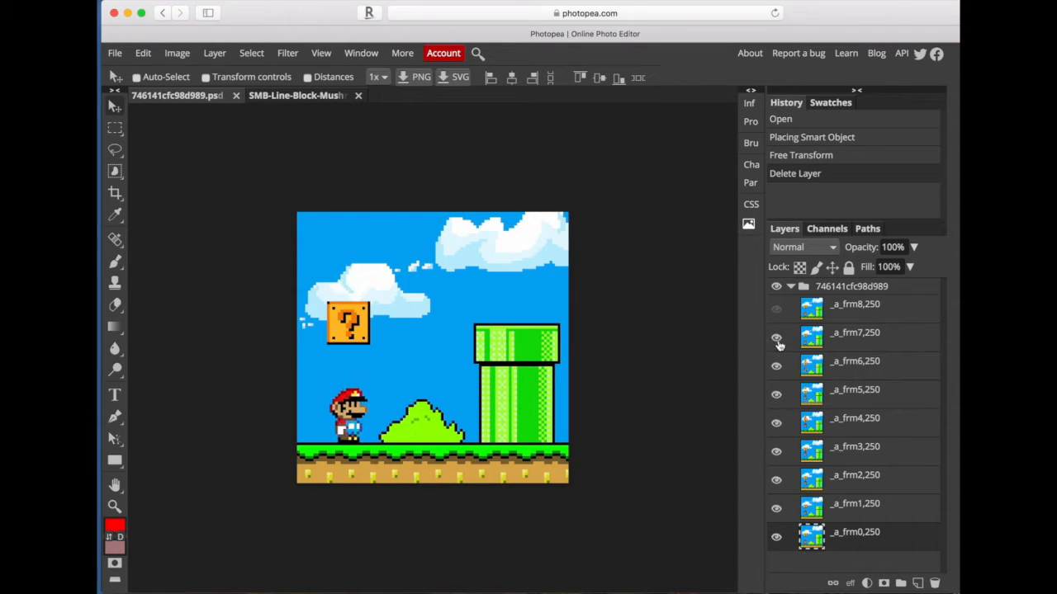
{"action": "left_click", "coordinate": [776, 309]}
Step: Start exporting the animation as a GIF, scaling it to 50% of its size
{"action": "left_click", "coordinate": [116, 54]}
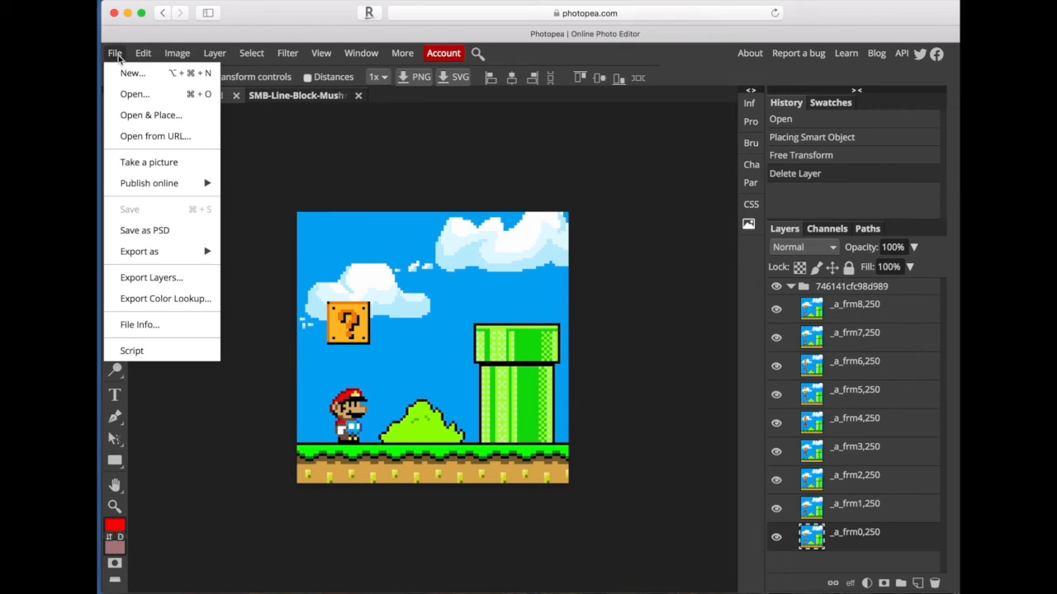
{"action": "mouse_move", "coordinate": [165, 261]}
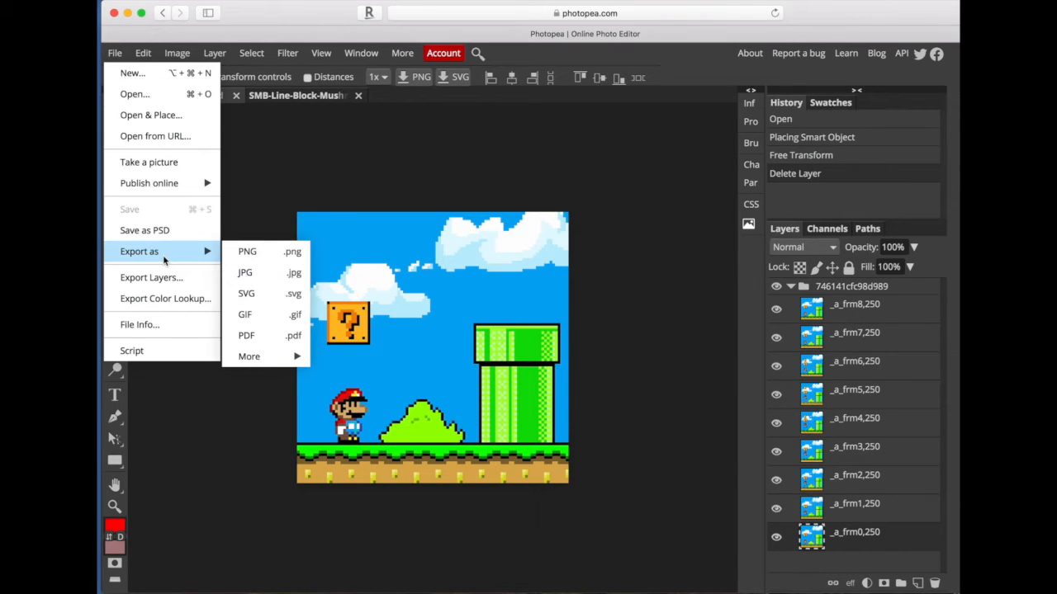
{"action": "left_click", "coordinate": [266, 316]}
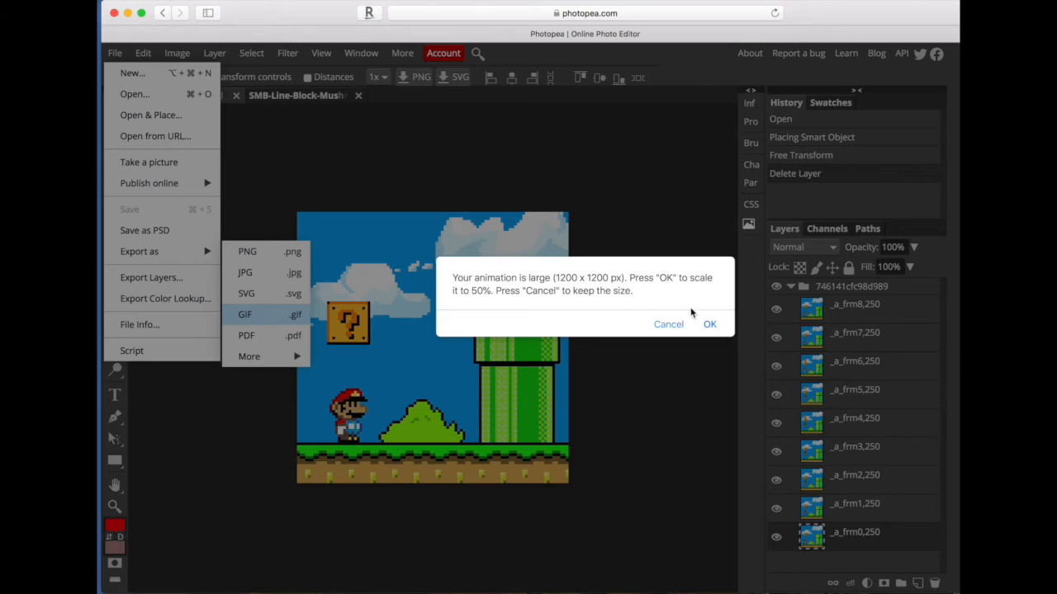
{"action": "left_click", "coordinate": [708, 326]}
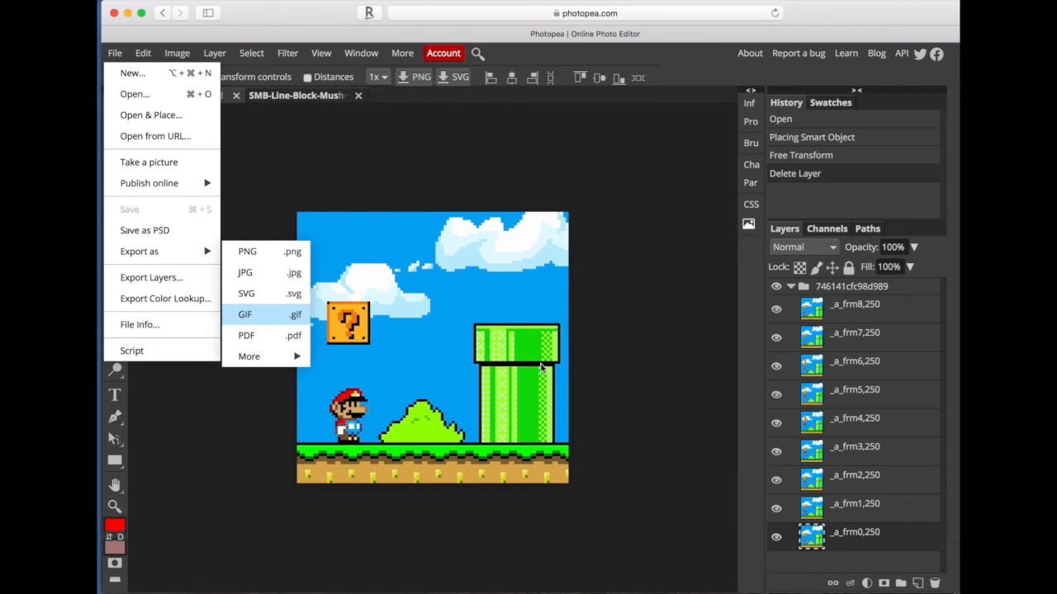
{"action": "left_click", "coordinate": [268, 315]}
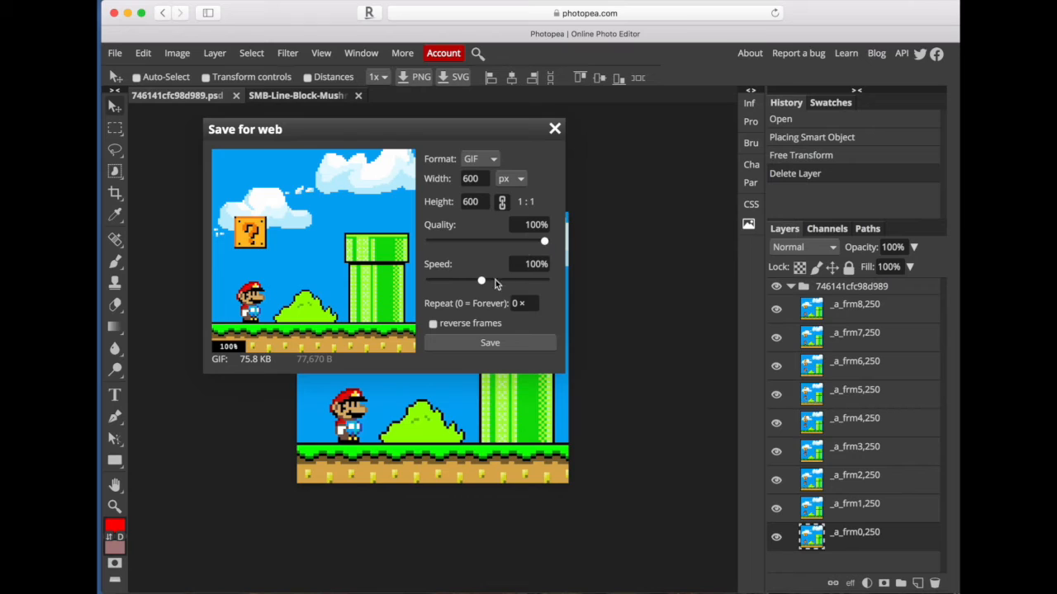
Step: Try a slower playback, set the GIF animation speed to 405%, and save the file
{"action": "left_click_drag", "start_coordinate": [481, 283], "coordinate": [449, 282]}
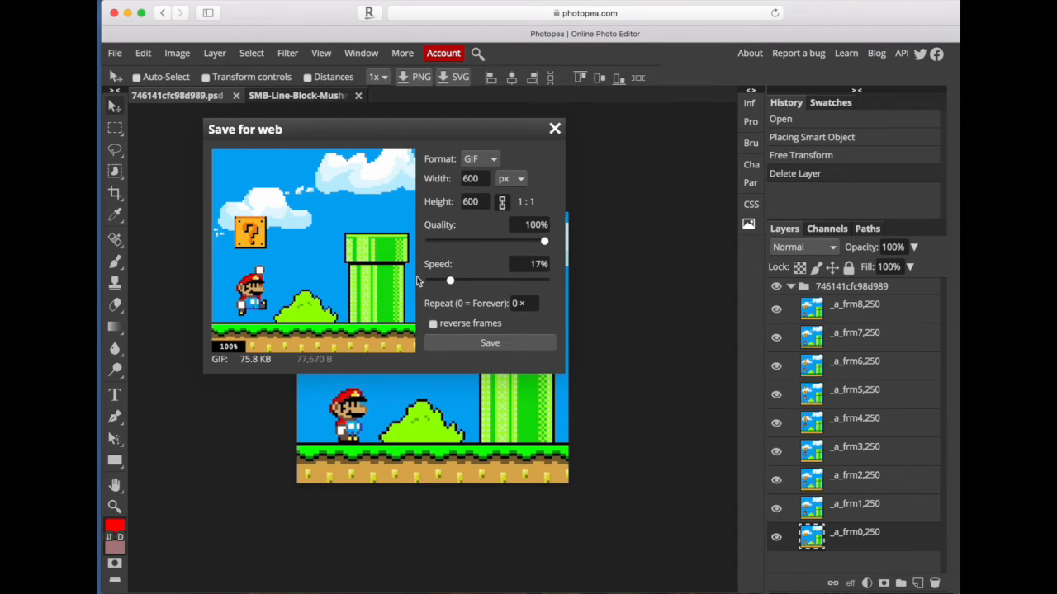
{"action": "left_click_drag", "start_coordinate": [452, 281], "coordinate": [484, 284]}
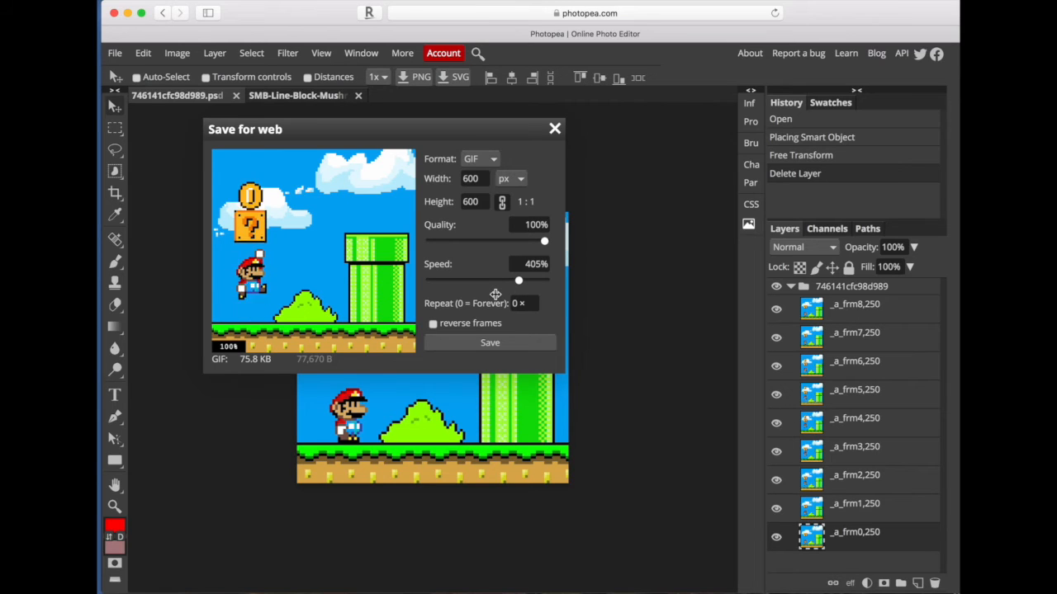
{"action": "left_click", "coordinate": [500, 342]}
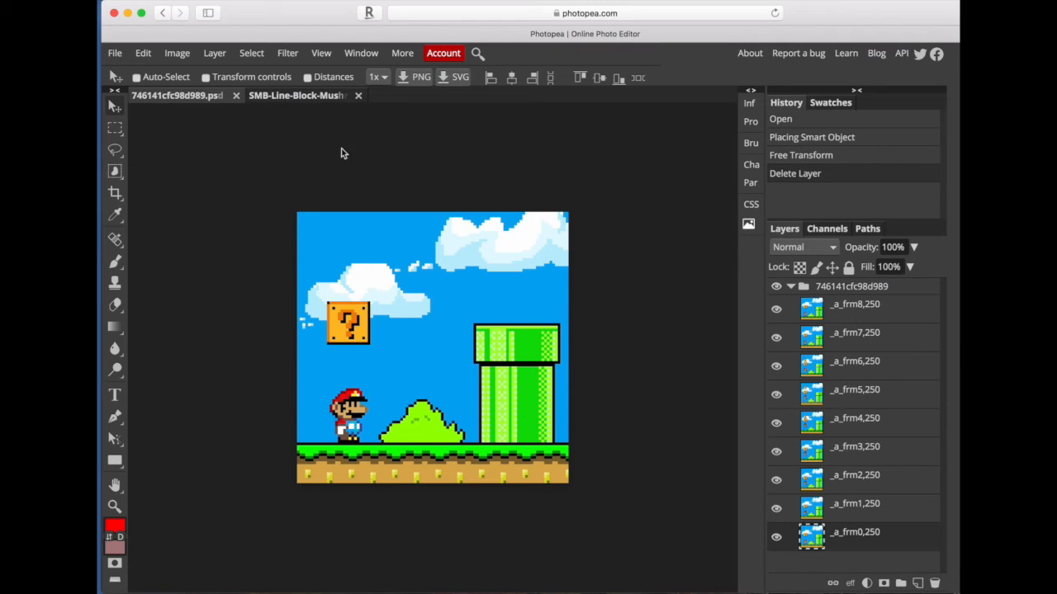
Step: Switch to the SMB-Line-Block-Mushroom document and make frame layers _a_frm0 through _a_frm11 visible
{"action": "left_click", "coordinate": [283, 97]}
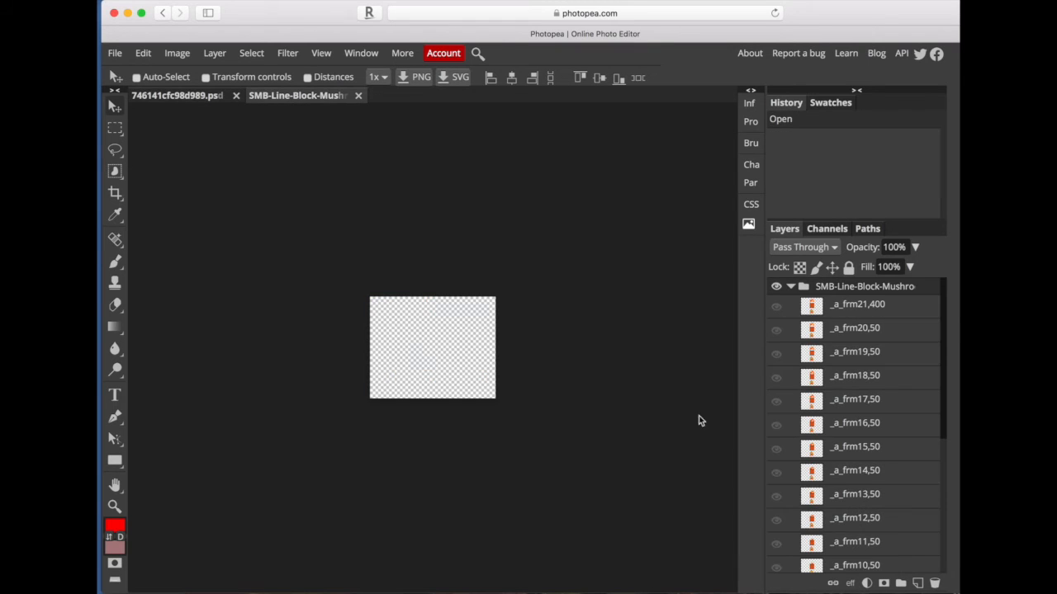
{"action": "scroll", "coordinate": [837, 466], "scroll_direction": "down", "scroll_amount": 5}
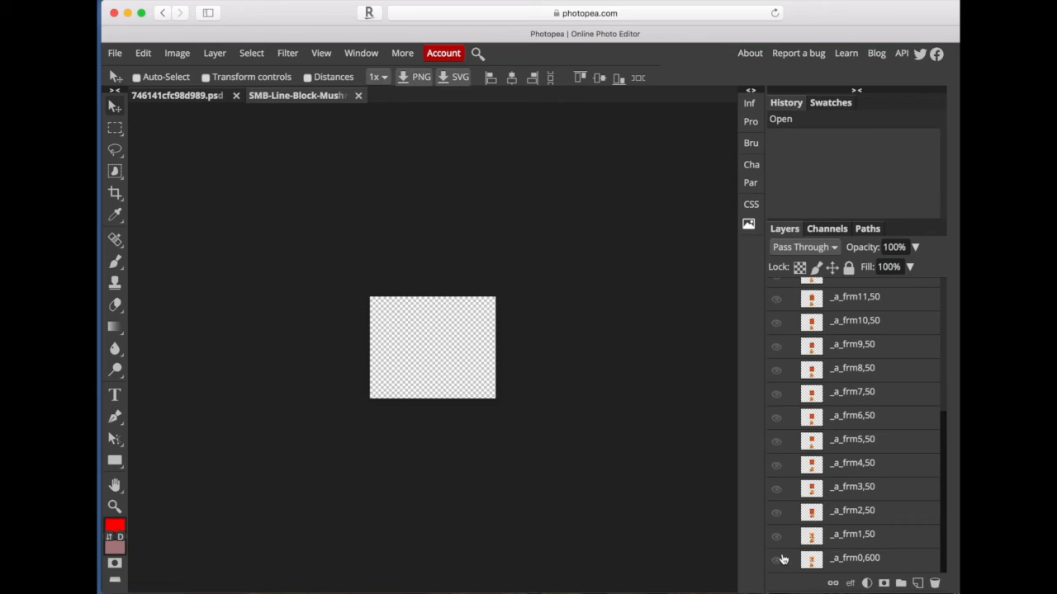
{"action": "left_click", "coordinate": [777, 561]}
{"action": "left_click", "coordinate": [777, 537]}
{"action": "left_click", "coordinate": [776, 512]}
{"action": "left_click", "coordinate": [776, 488]}
{"action": "left_click", "coordinate": [776, 465]}
{"action": "left_click", "coordinate": [776, 442]}
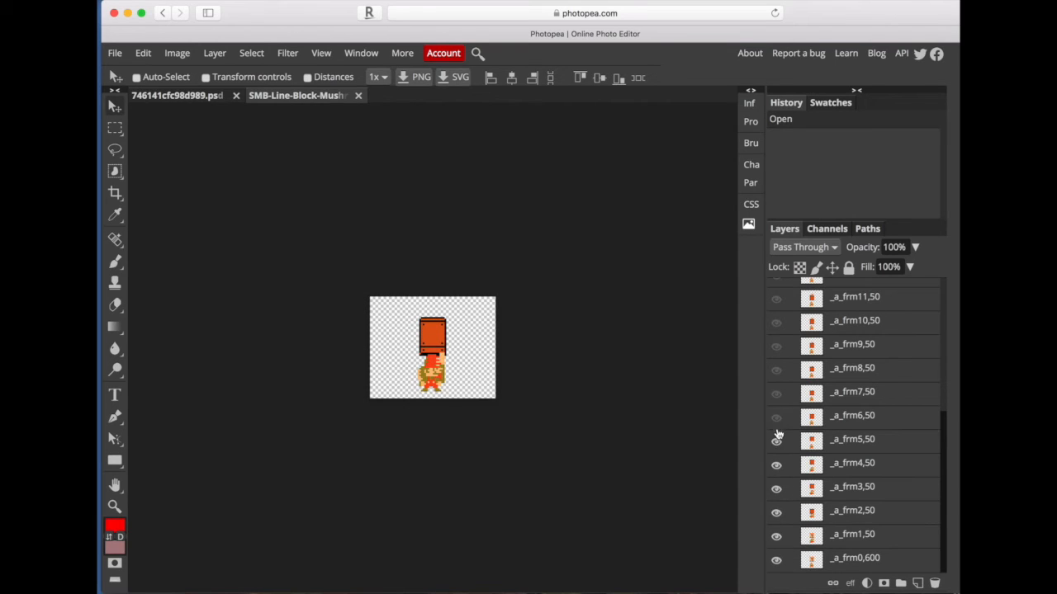
{"action": "left_click", "coordinate": [776, 418]}
{"action": "left_click", "coordinate": [776, 395]}
{"action": "left_click", "coordinate": [776, 372]}
{"action": "left_click", "coordinate": [776, 346]}
{"action": "left_click", "coordinate": [776, 321]}
{"action": "left_click", "coordinate": [777, 299]}
Step: Make the remaining frame layers, _a_frm12 through _a_frm21, visible in the mushroom animation
{"action": "scroll", "coordinate": [778, 307], "scroll_direction": "up", "scroll_amount": 1}
{"action": "scroll", "coordinate": [778, 330], "scroll_direction": "up", "scroll_amount": 5}
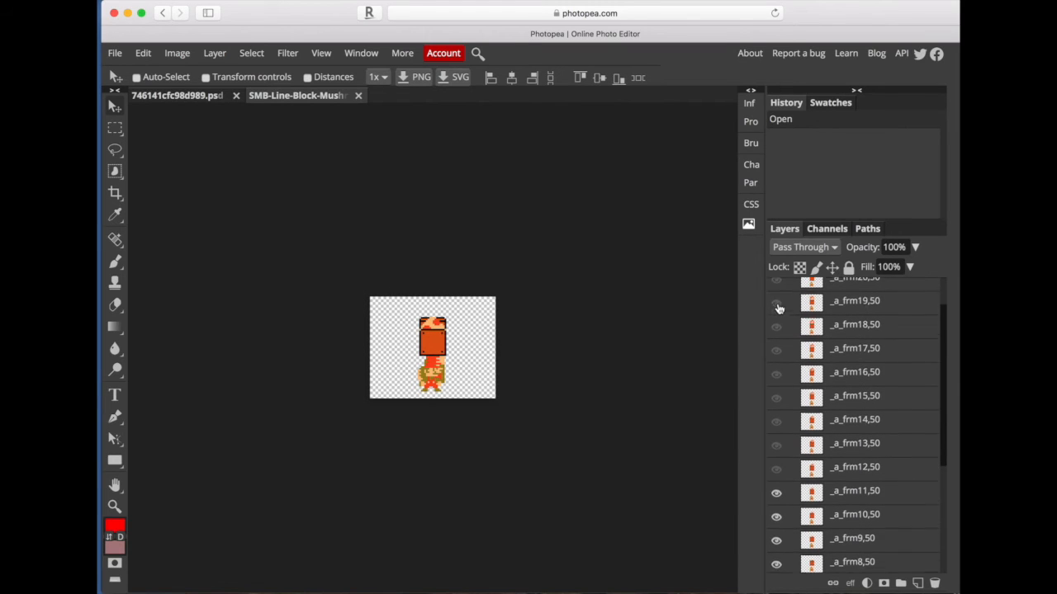
{"action": "left_click", "coordinate": [776, 494]}
{"action": "left_click", "coordinate": [777, 470]}
{"action": "left_click", "coordinate": [776, 446]}
{"action": "left_click", "coordinate": [776, 422]}
{"action": "left_click", "coordinate": [776, 398]}
{"action": "left_click", "coordinate": [776, 375]}
{"action": "left_click", "coordinate": [776, 351]}
{"action": "left_click", "coordinate": [776, 328]}
{"action": "left_click", "coordinate": [776, 304]}
{"action": "left_click", "coordinate": [776, 284]}
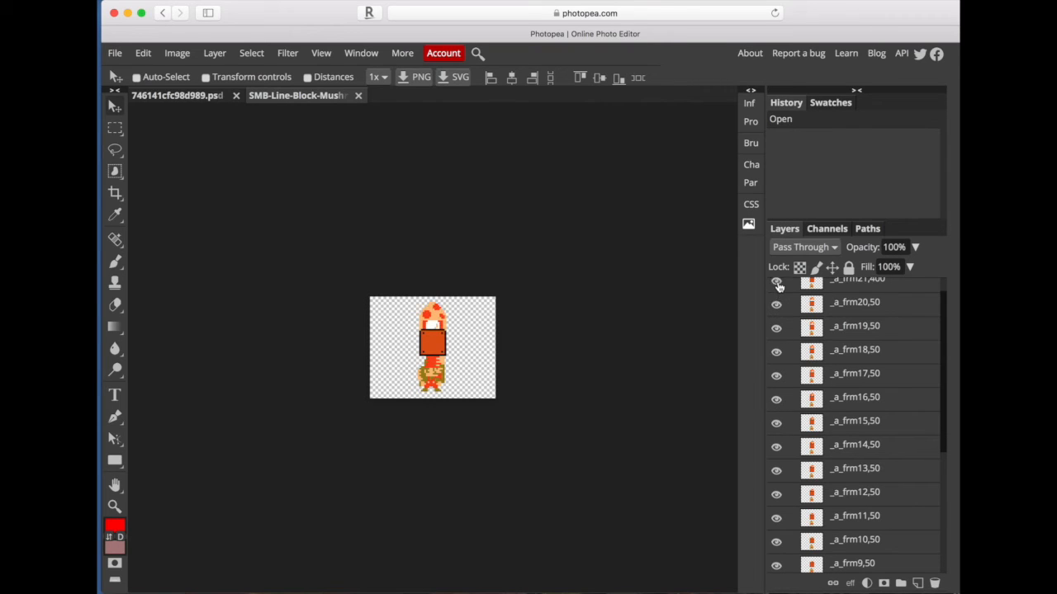
{"action": "scroll", "coordinate": [775, 289], "scroll_direction": "up", "scroll_amount": 1}
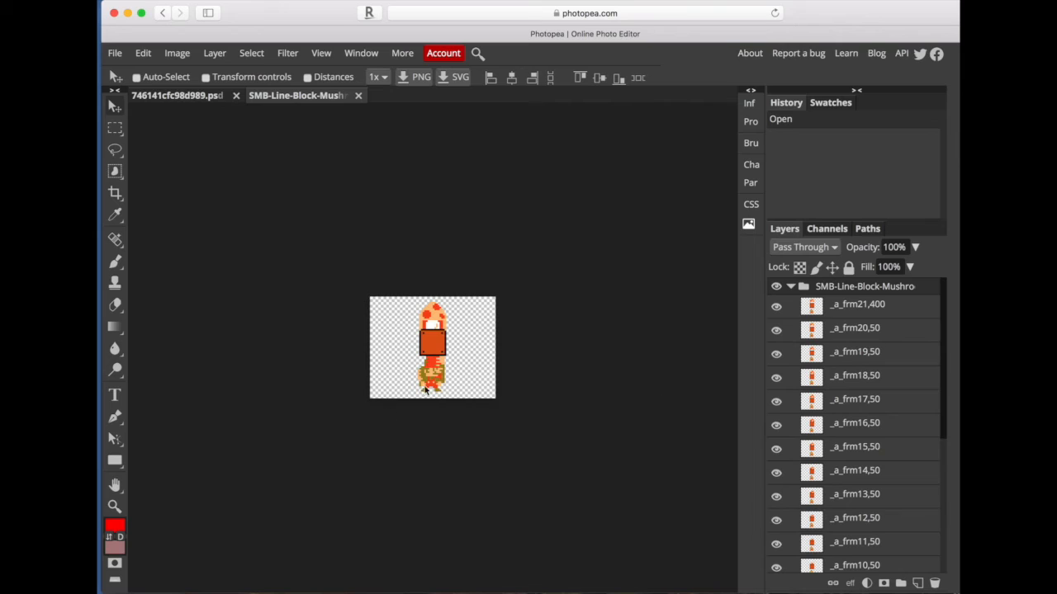
Step: Export the mushroom animation as a GIF, lowering its playback speed before saving
{"action": "left_click", "coordinate": [121, 55]}
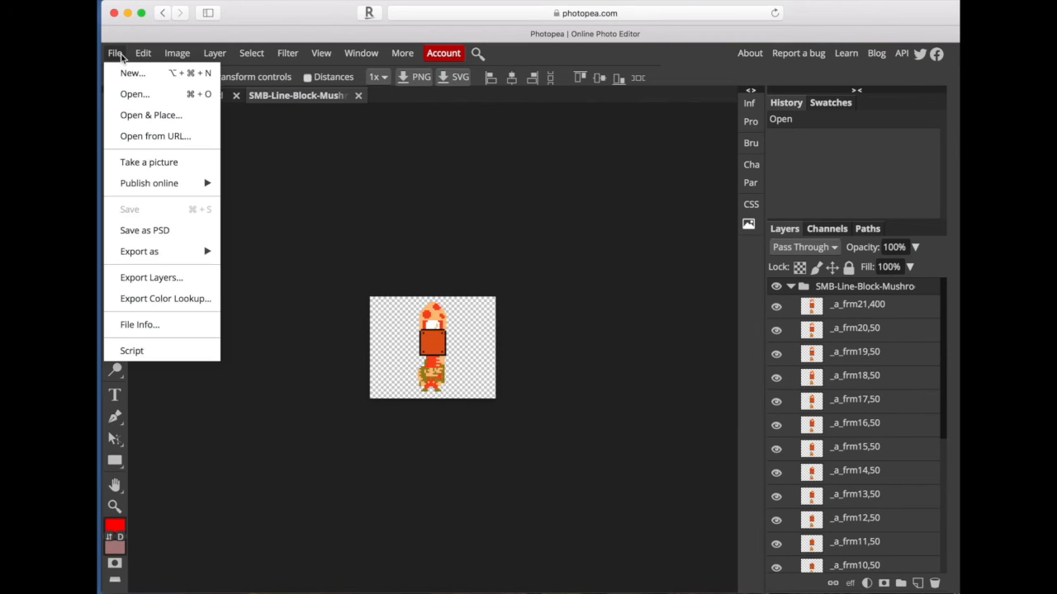
{"action": "mouse_move", "coordinate": [171, 252]}
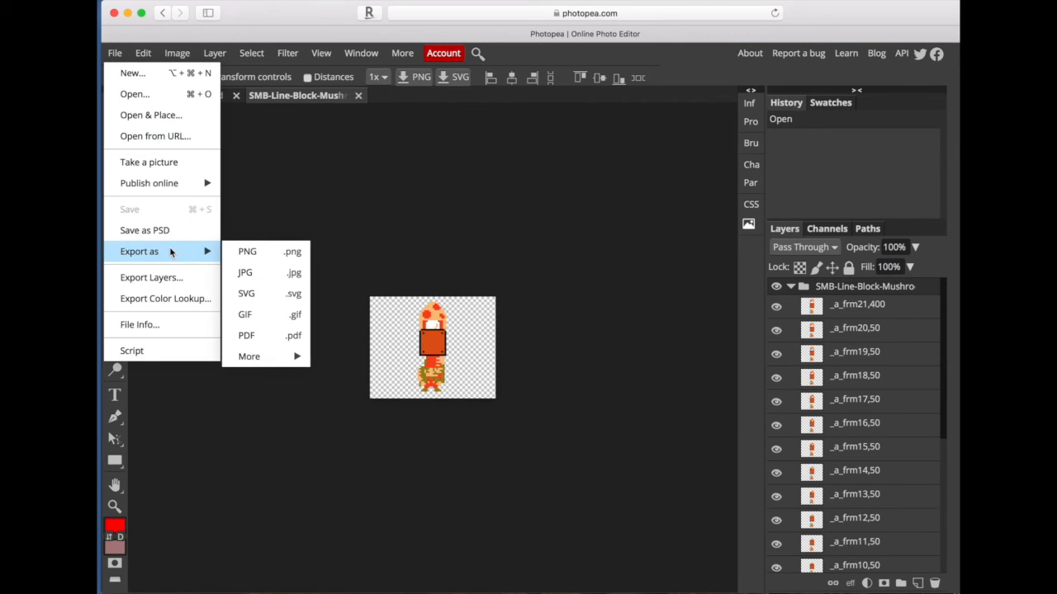
{"action": "left_click", "coordinate": [274, 320]}
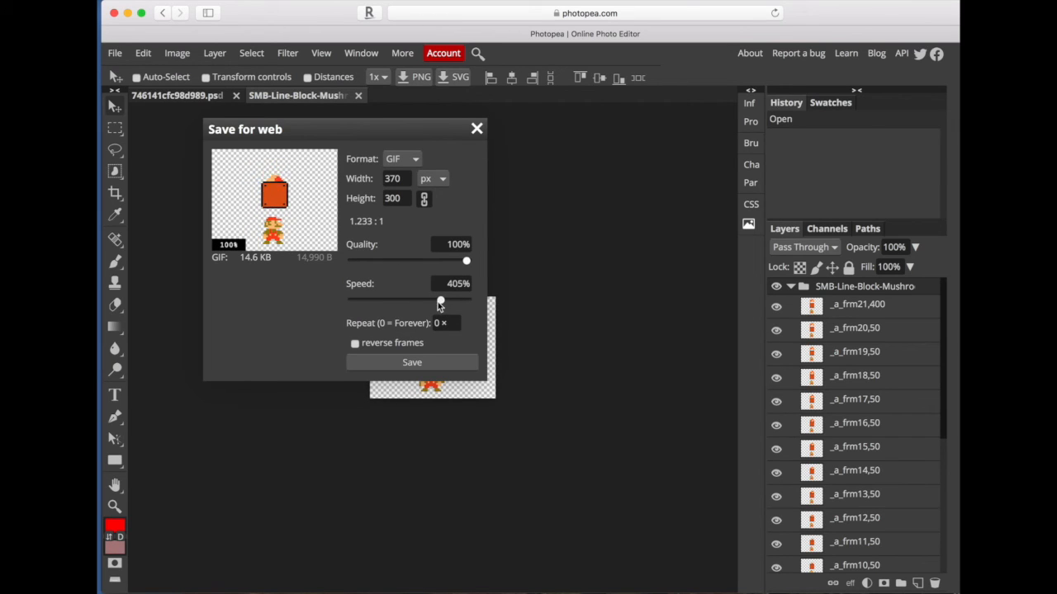
{"action": "left_click_drag", "start_coordinate": [440, 302], "coordinate": [412, 302]}
{"action": "left_click_drag", "start_coordinate": [412, 303], "coordinate": [404, 303]}
{"action": "left_click", "coordinate": [398, 364]}
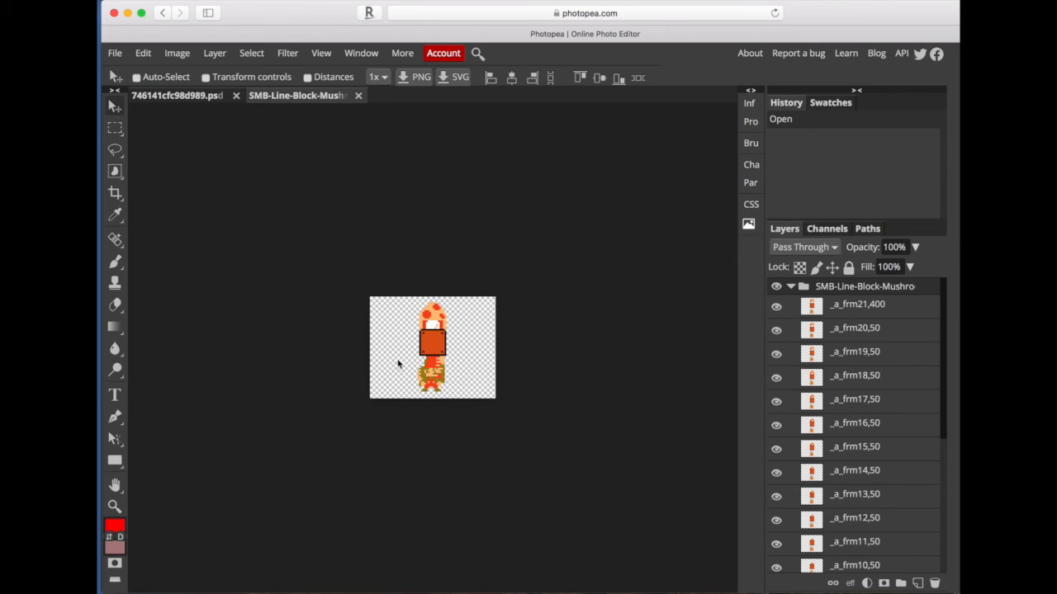